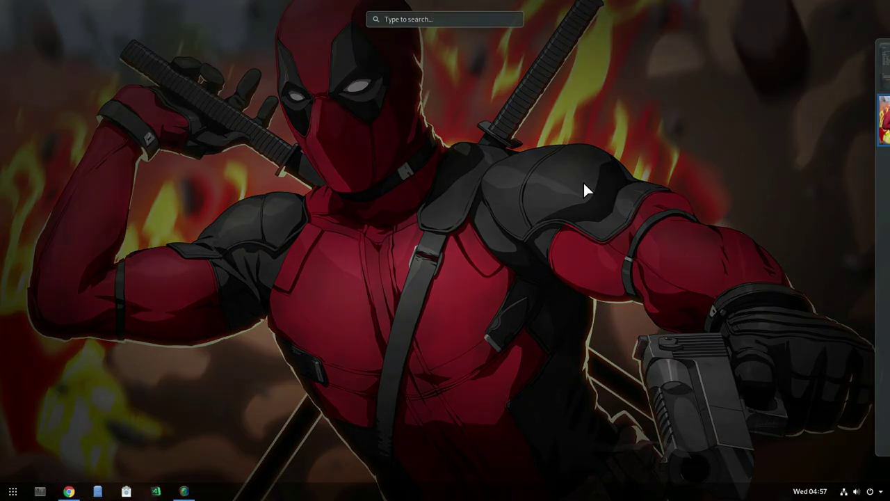
text(dconf)
Open dconf Editor on mutter's experimental-features and highlight 'screen-cast' in its custom value
key(Return)
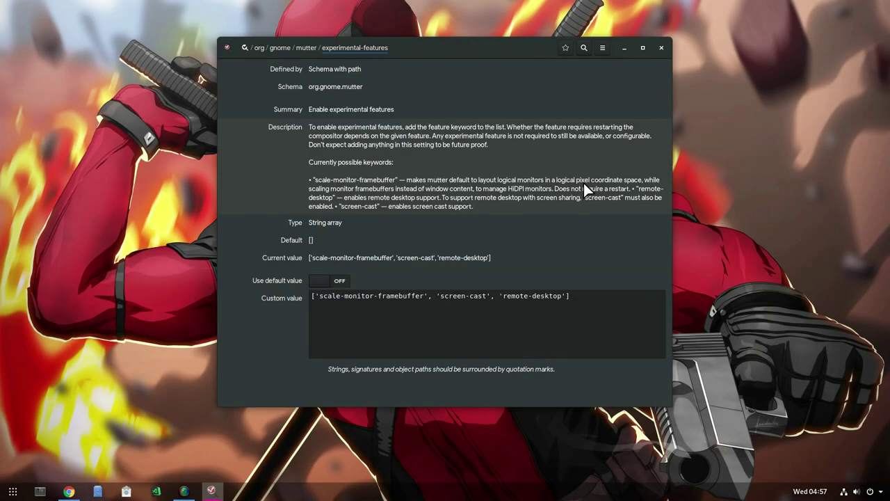
drag(584, 182, 335, 159)
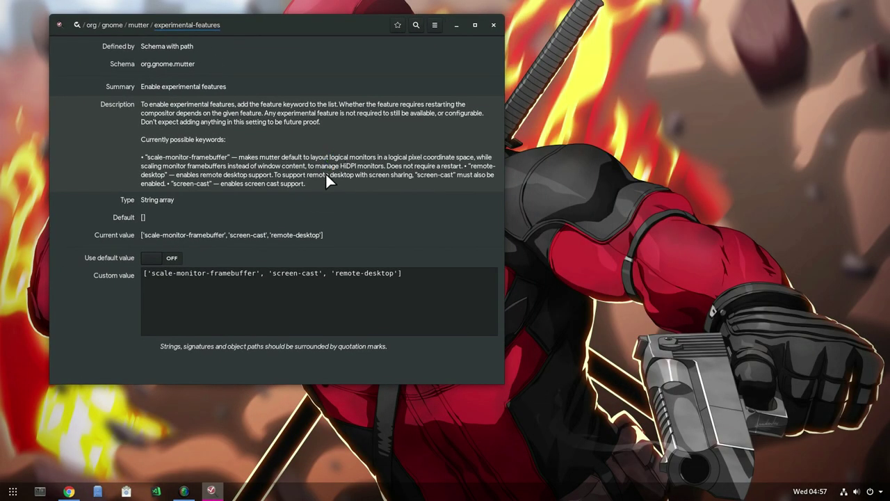
drag(272, 272, 321, 274)
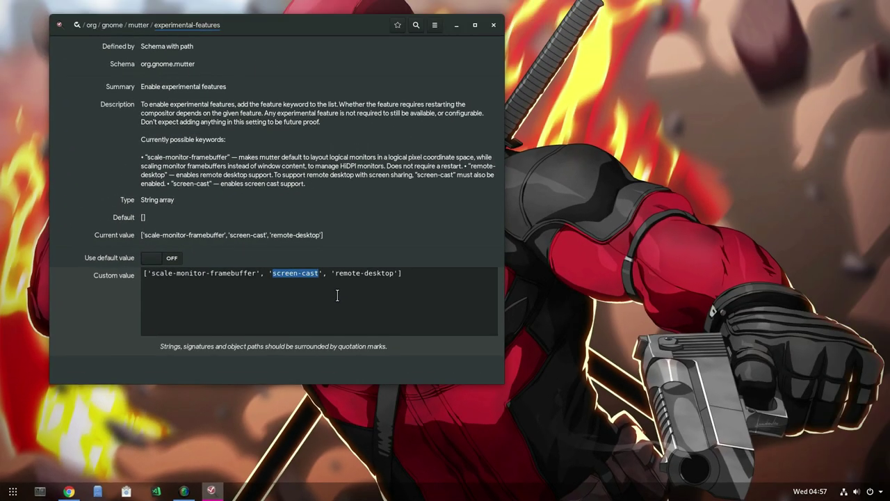
Close dconf Editor, run pipewire in a new enlarged Tilix terminal, and split it right
key(alt+F4)
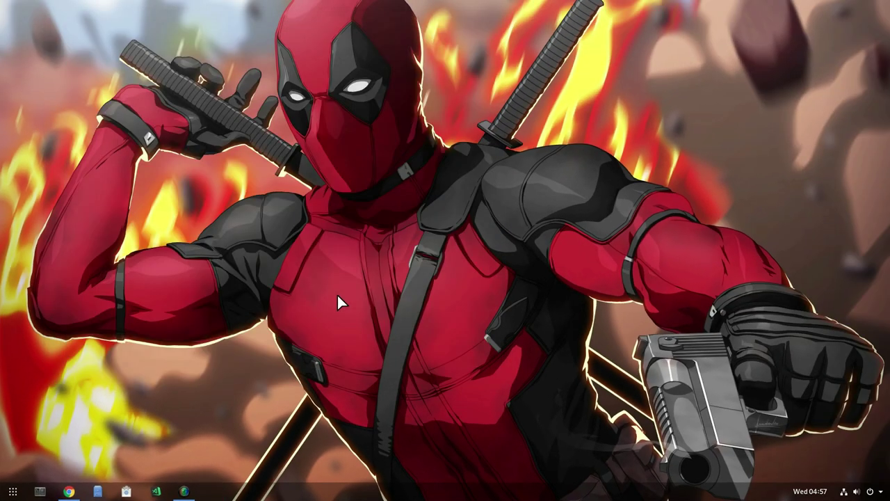
key(super+1)
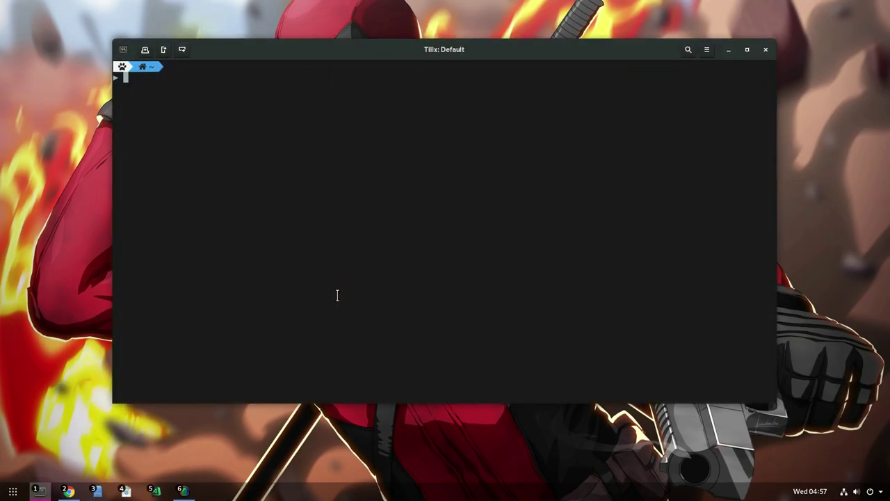
text(pipe)
key(Tab)
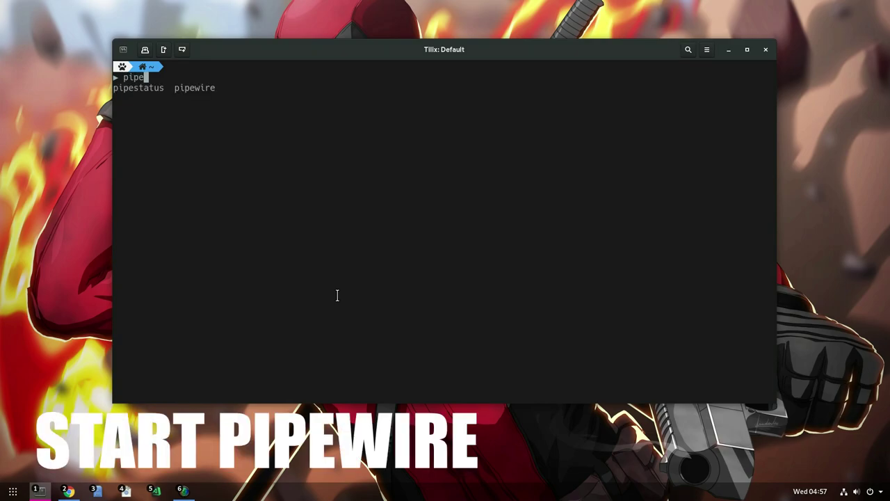
key(Tab)
key(Tab)
key(Return)
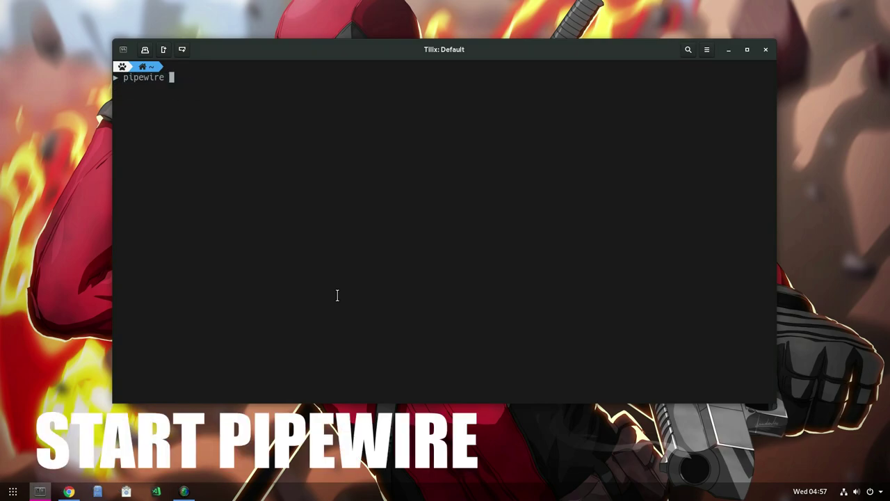
key(ctrl+plus)
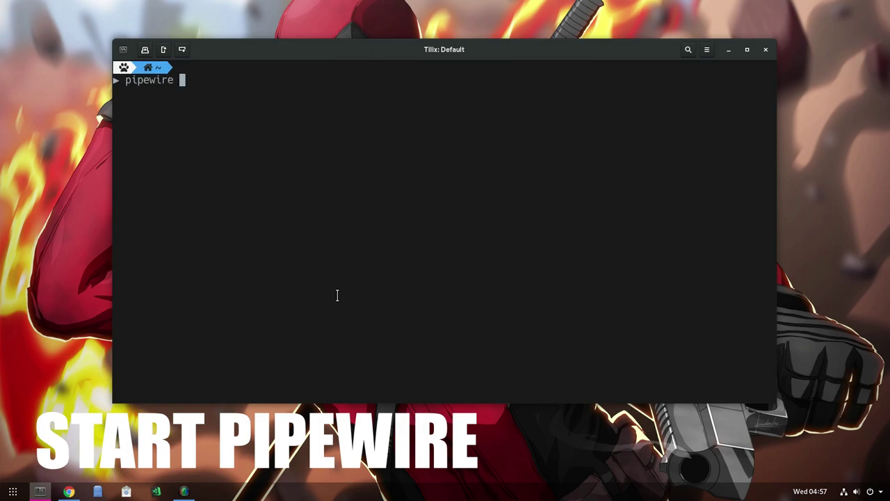
key(Return)
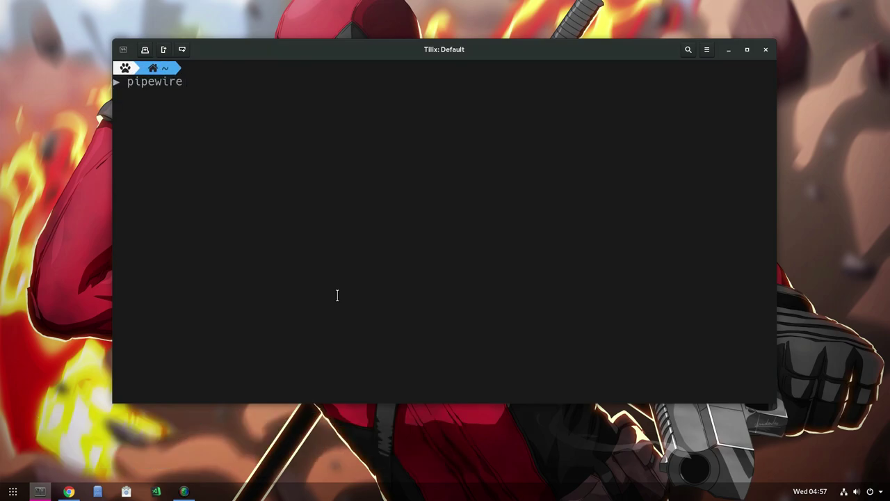
right_click(264, 186)
click(249, 202)
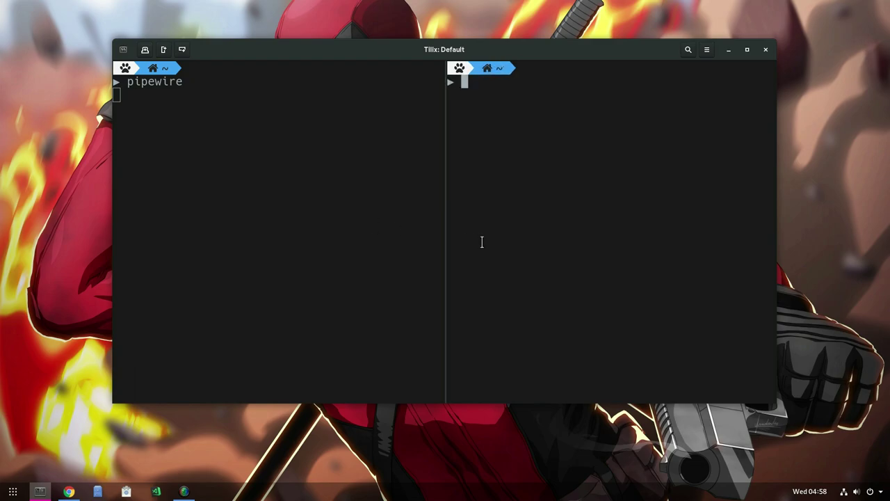
text(./p)
Complete the script name to ./pw.py in the right pane and run it
key(Tab)
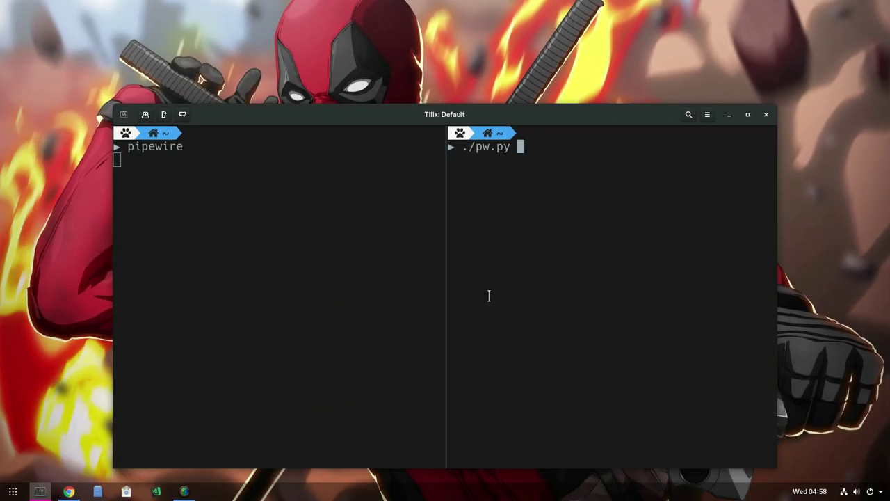
key(Return)
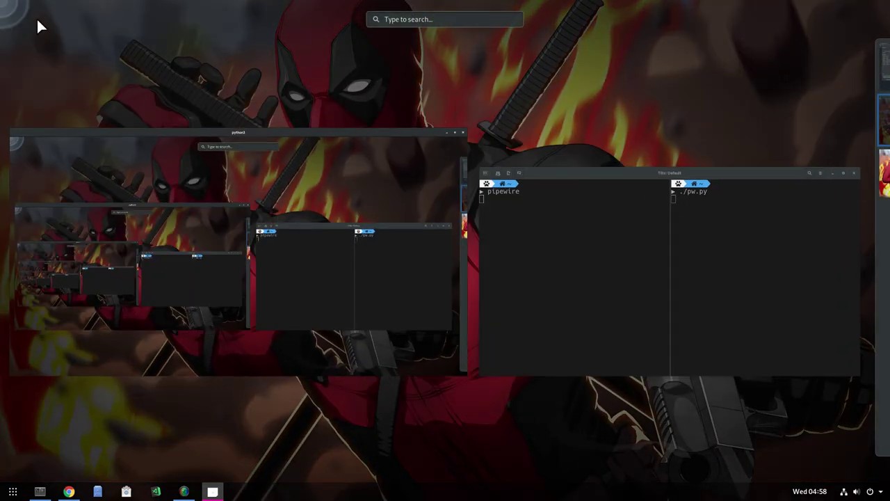
mouse_move(0, 0)
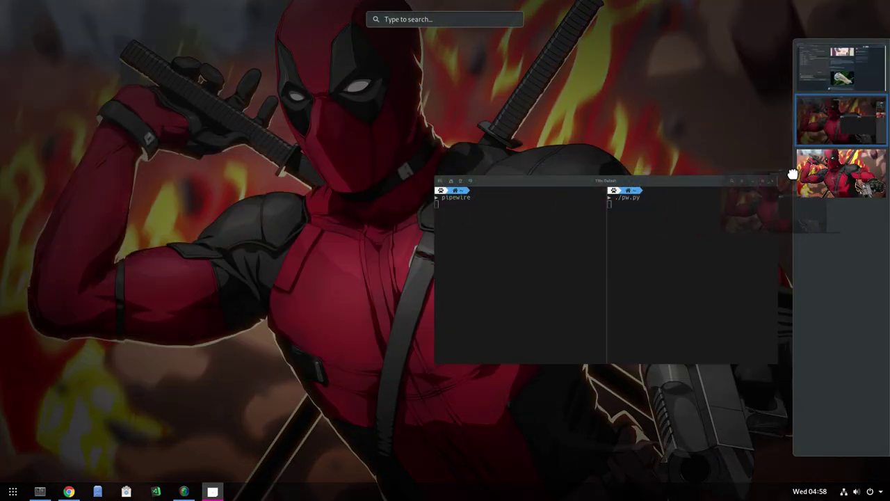
Move the python3 window to the third workspace, switch there, and take a screenshot
drag(257, 164, 845, 173)
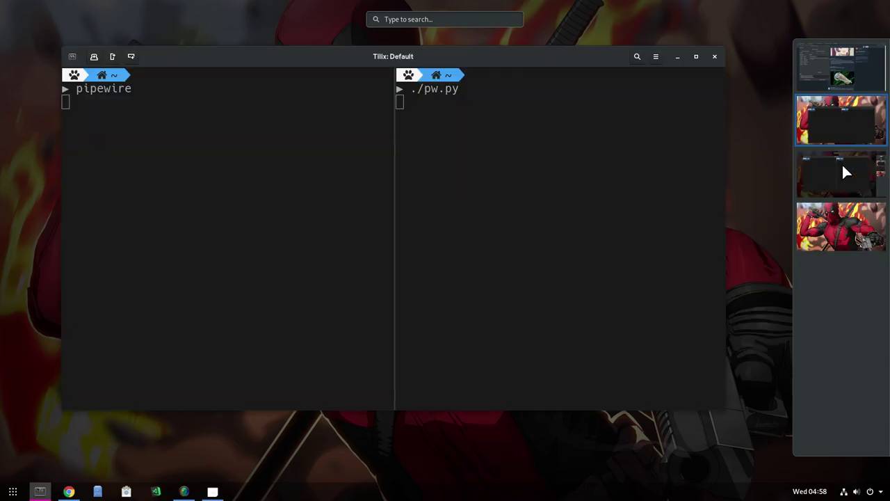
click(843, 166)
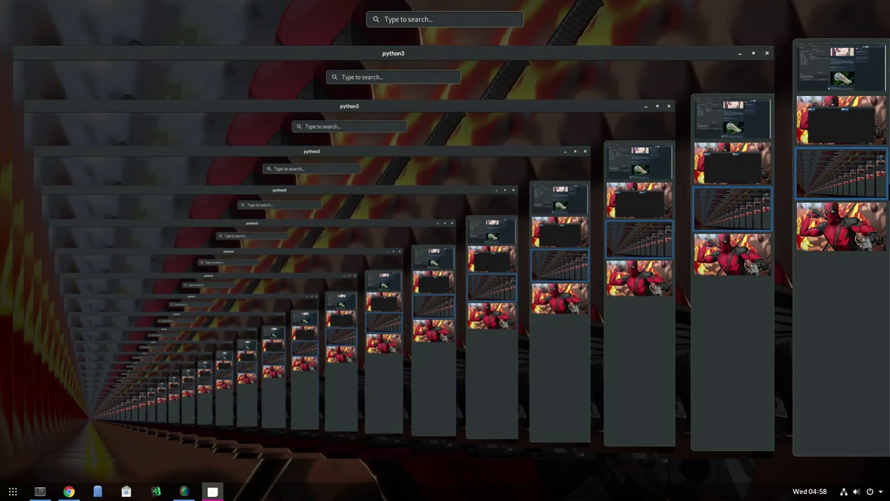
mouse_move(434, 250)
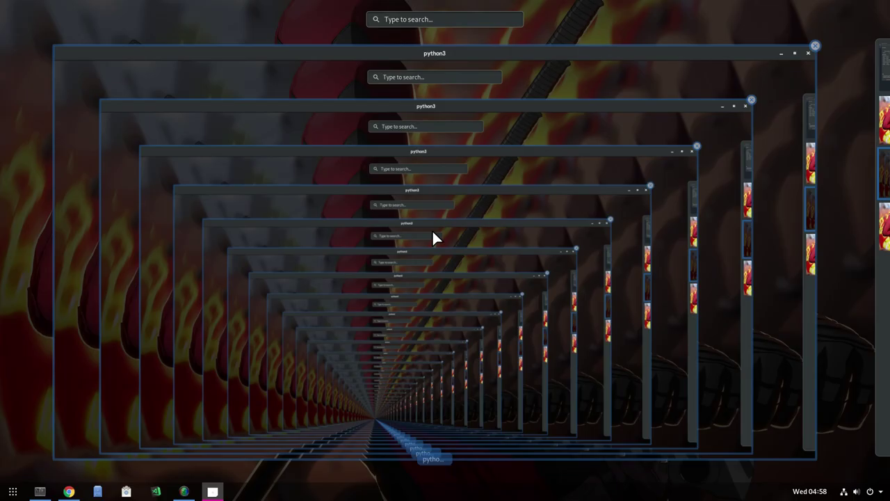
key(Print)
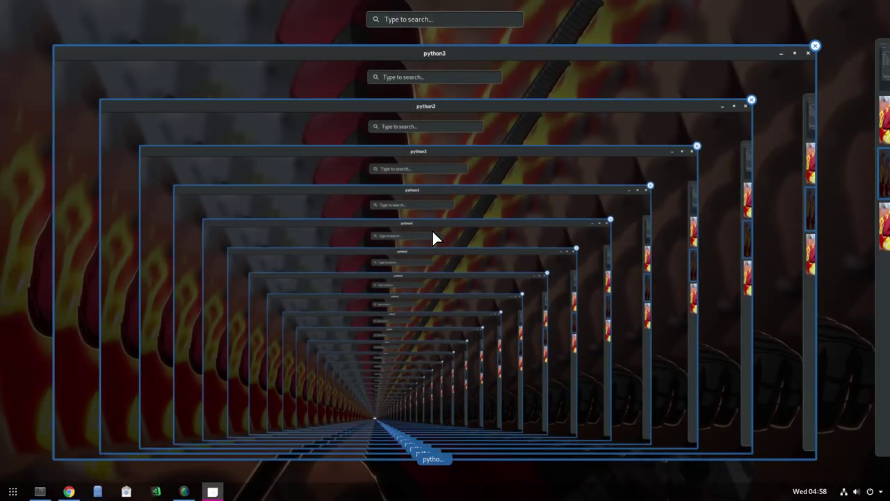